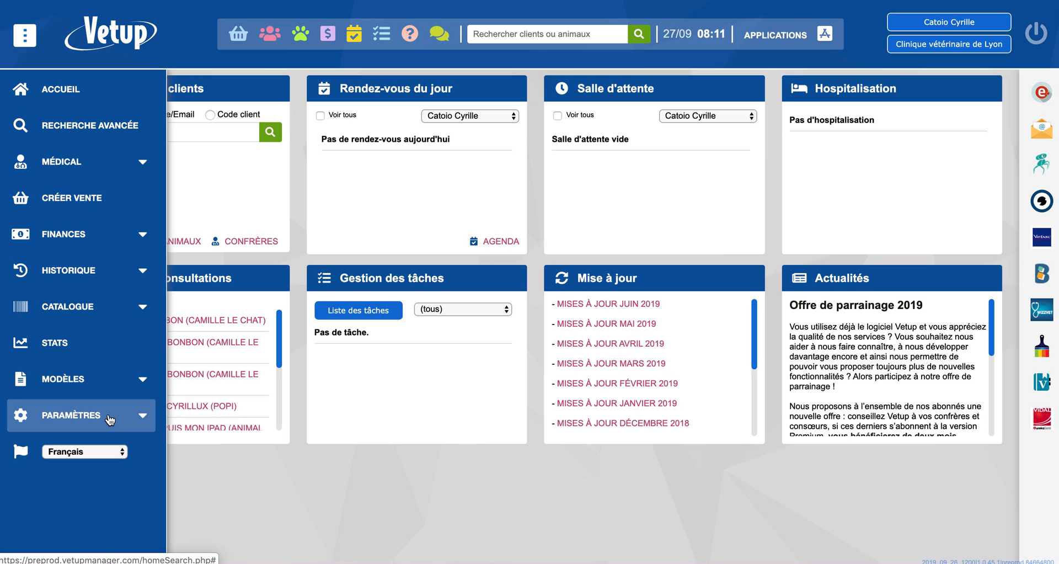
Open the clinic's general settings (Paramètres généraux) and examine the SI ABV activation, identifier and token fields.
left_click(110, 420)
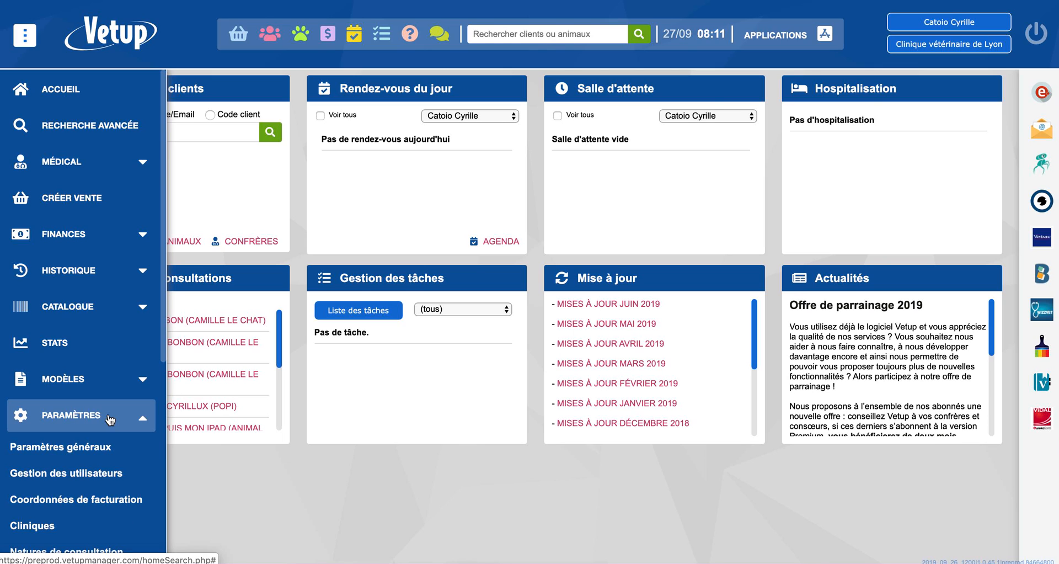
left_click(61, 454)
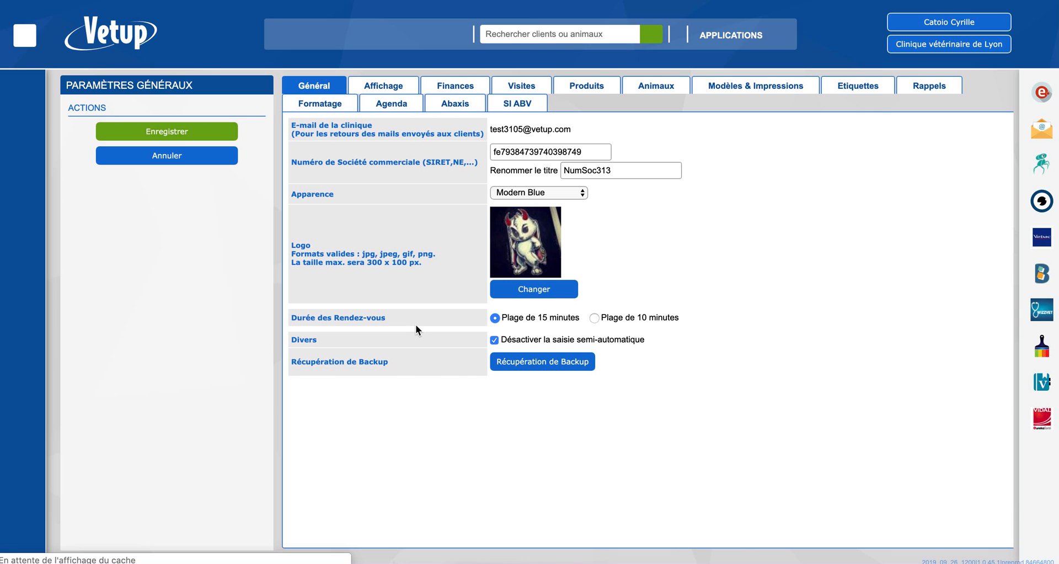
left_click(508, 104)
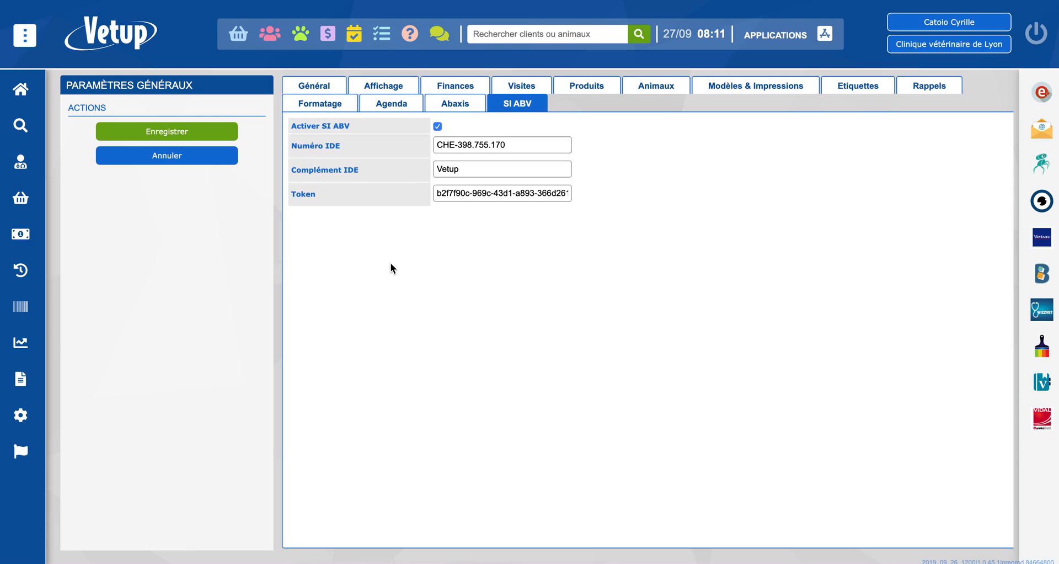
In the animal species settings (Espèces animales), set the SI ABV category of the species Chat to Chat and save it.
mouse_move(33, 423)
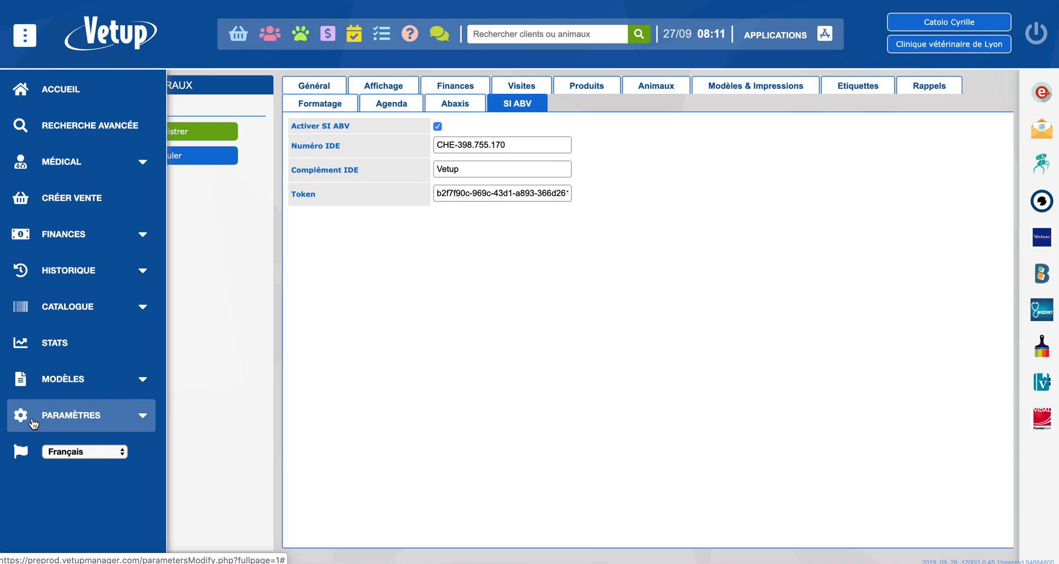
left_click(33, 422)
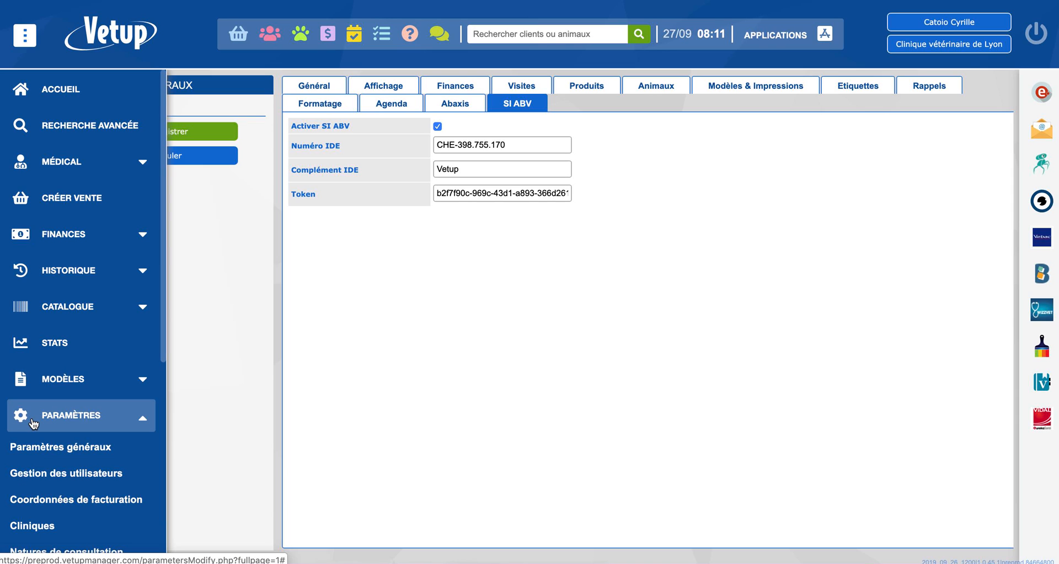
scroll(34, 423, "down", 6)
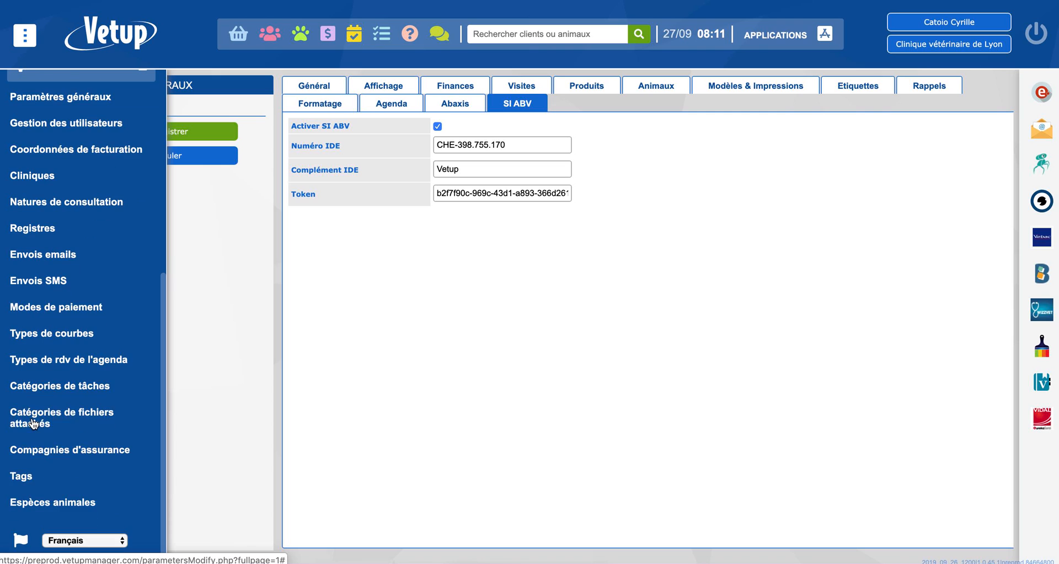
left_click(65, 503)
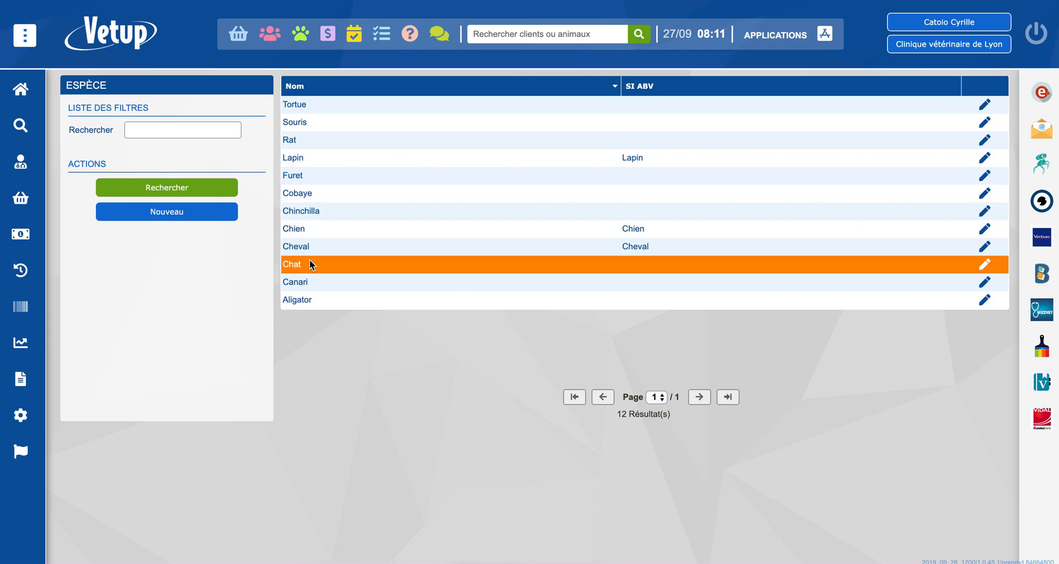
left_click(292, 267)
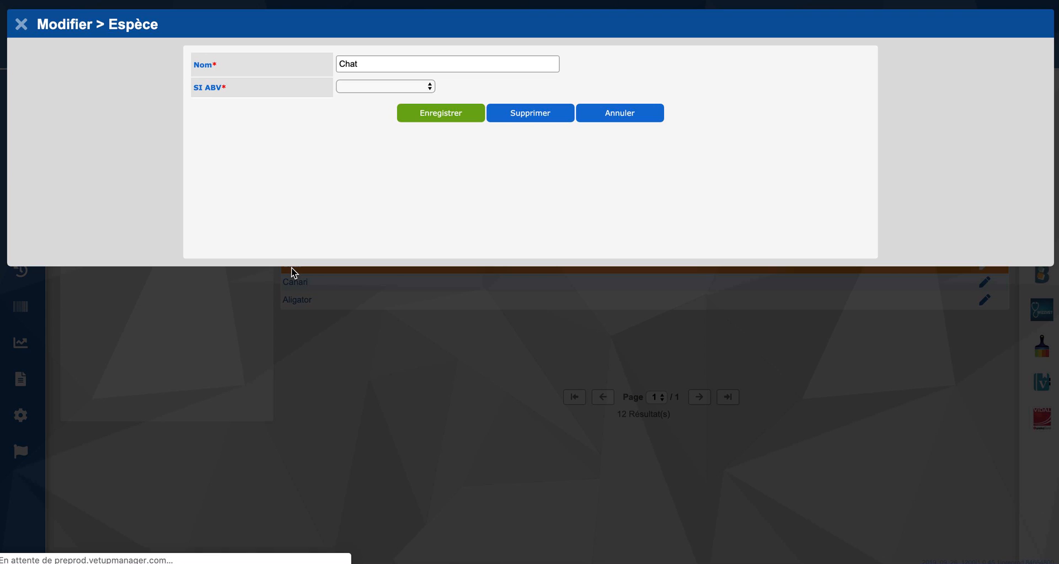
left_click(363, 86)
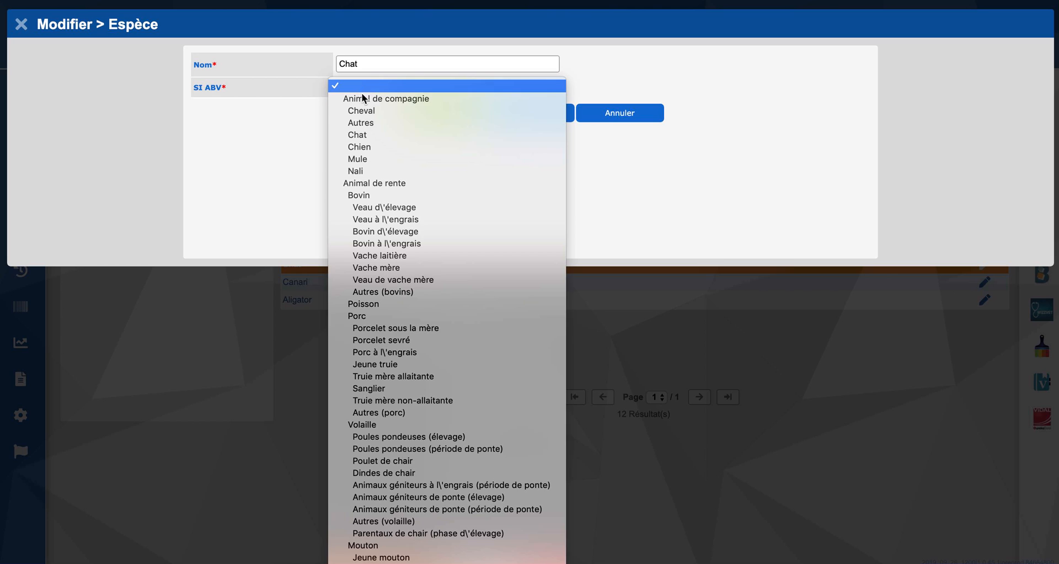
left_click(373, 138)
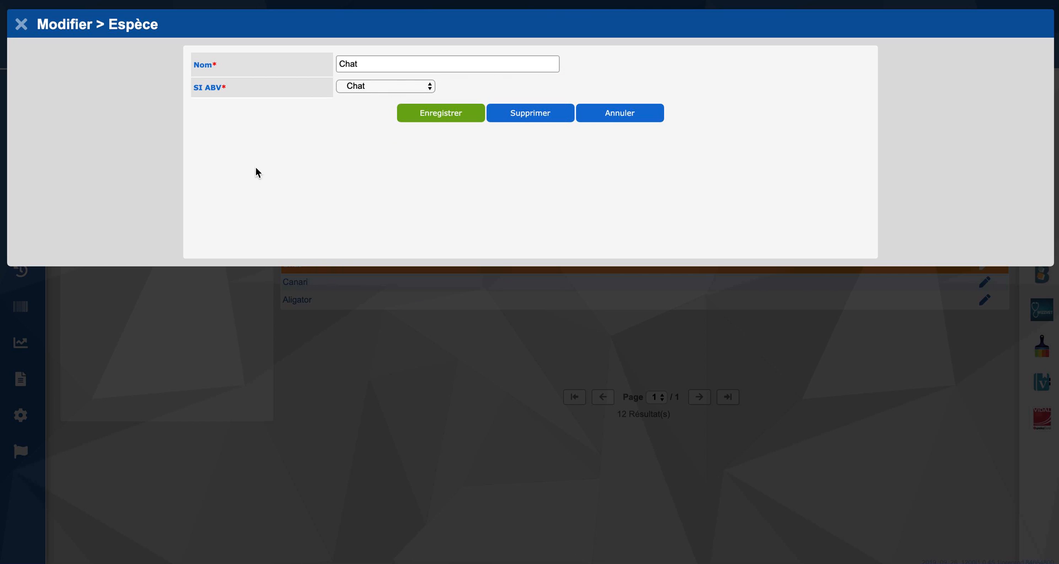
left_click(451, 113)
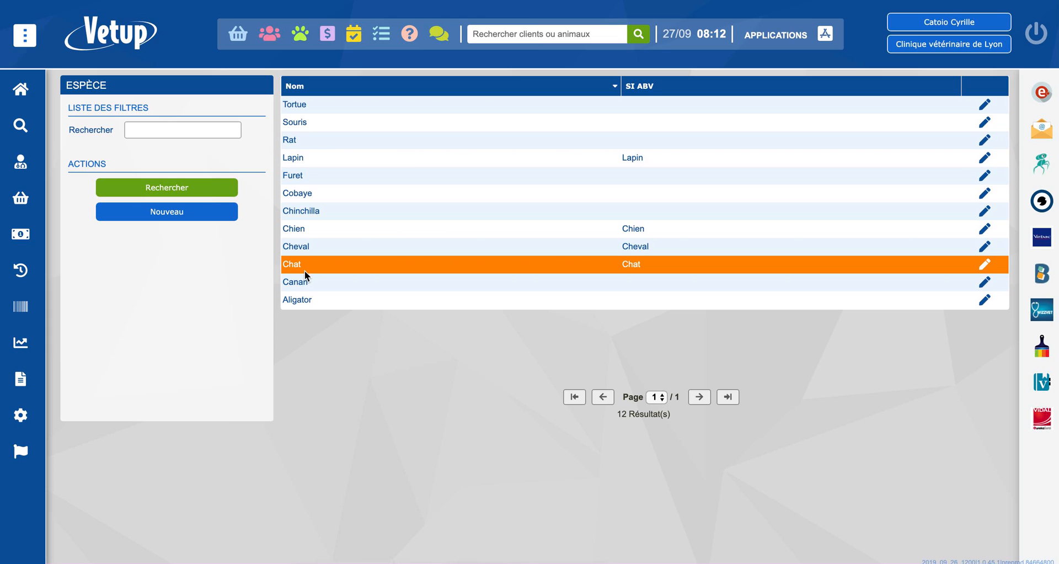
Open the catalogue's product list (Liste des Produits) and filter it by the search text "bay".
mouse_move(36, 241)
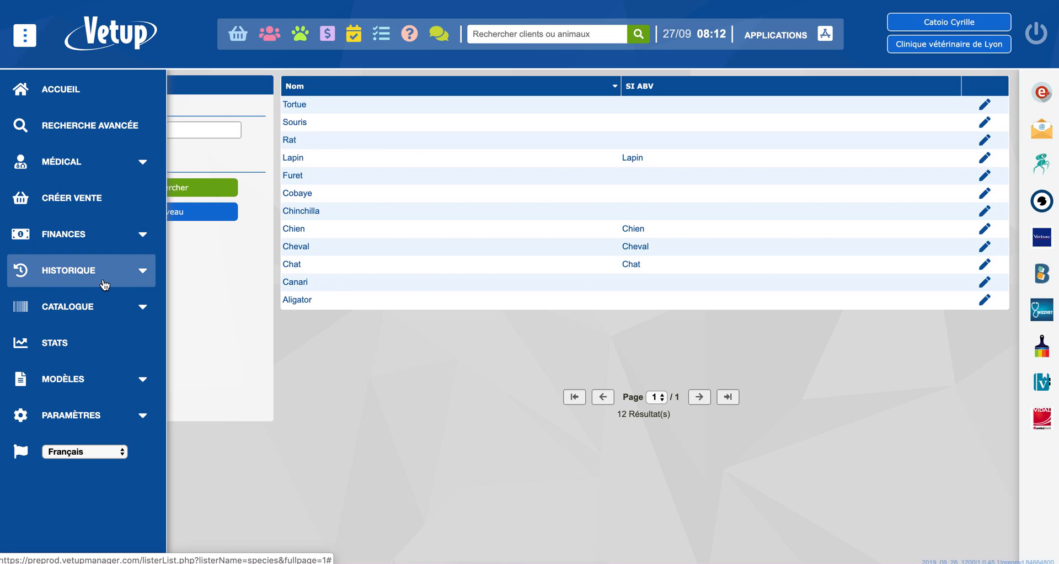
left_click(109, 310)
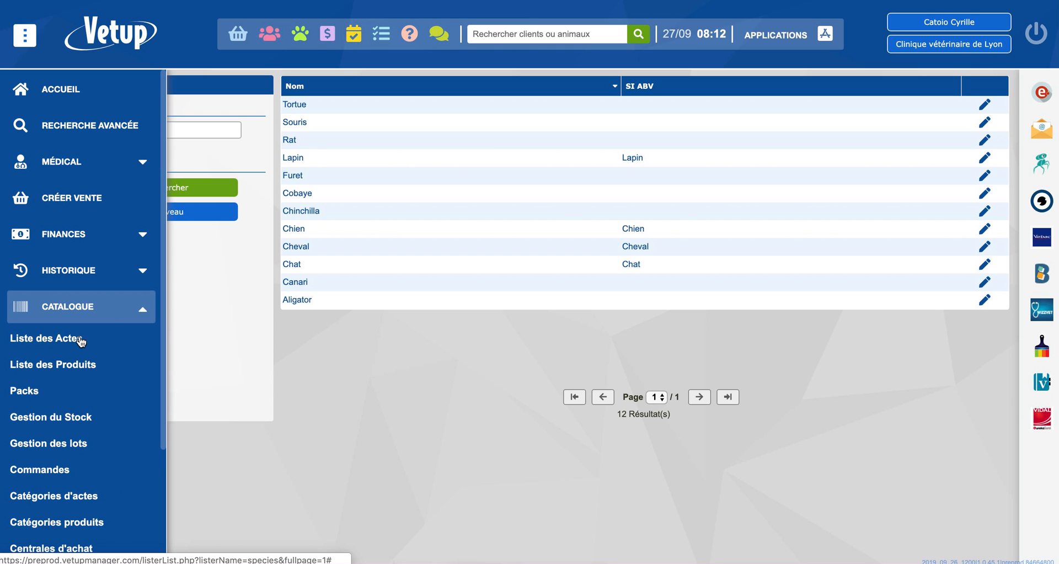
left_click(61, 368)
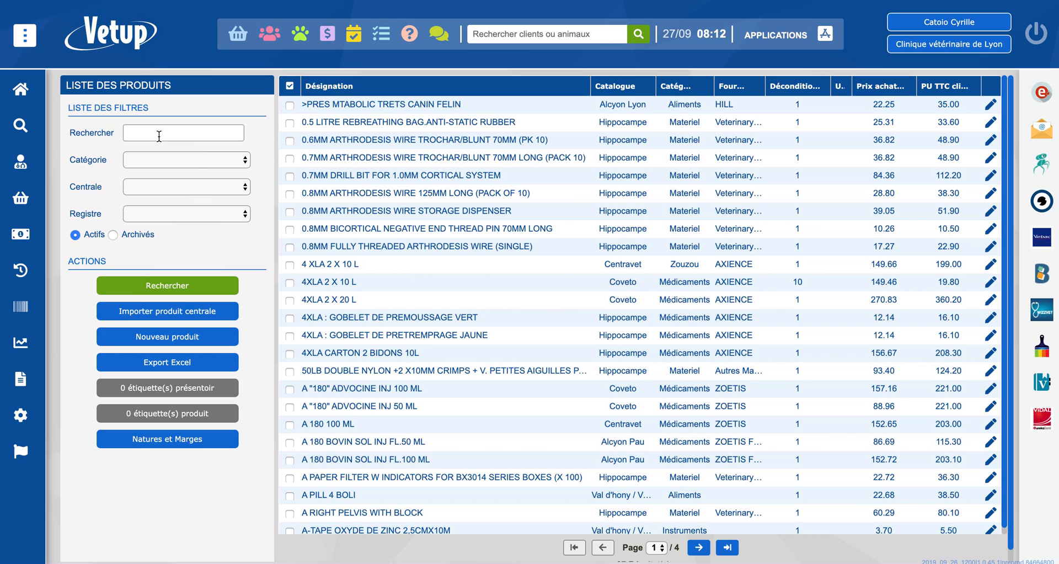
left_click(143, 161)
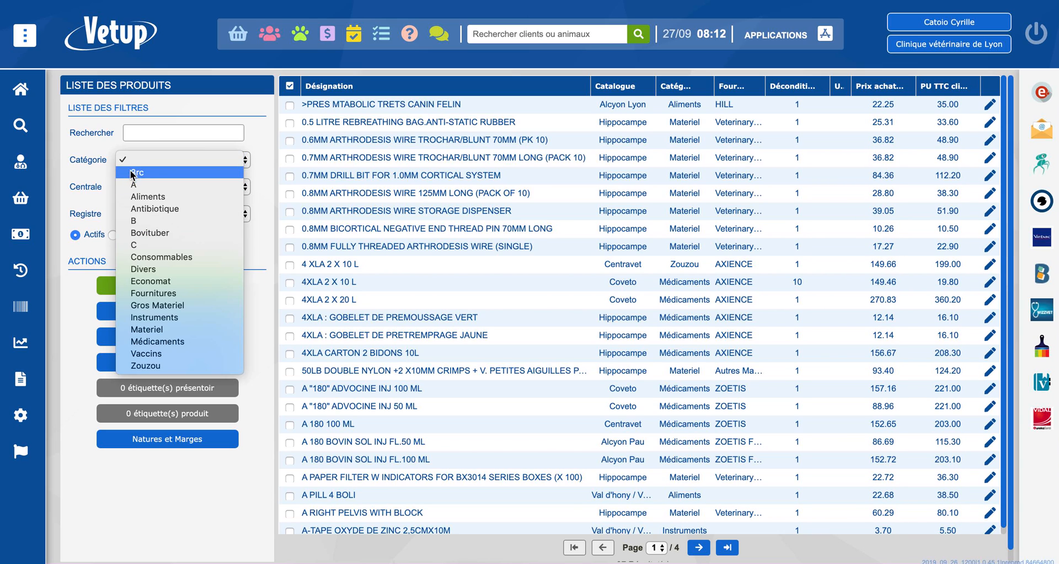
left_click(143, 133)
left_click(144, 134)
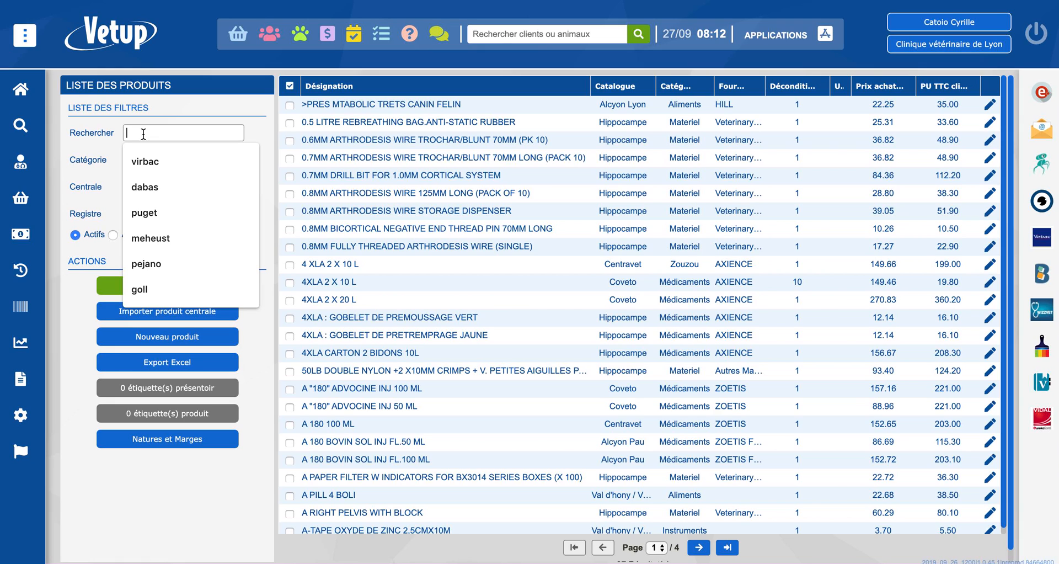
type("bay")
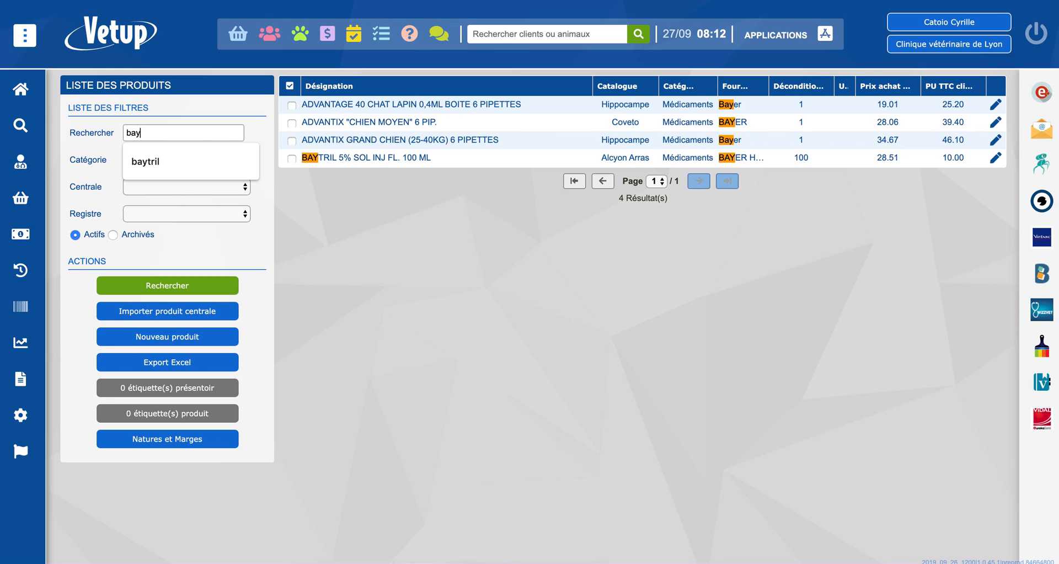
Associate BAYTRIL 5% SOL INJ FL. 100 ML with the SI ABV preparation "Baytril 5 % ad us. vet., solution injectable" and save the product.
double_click(367, 157)
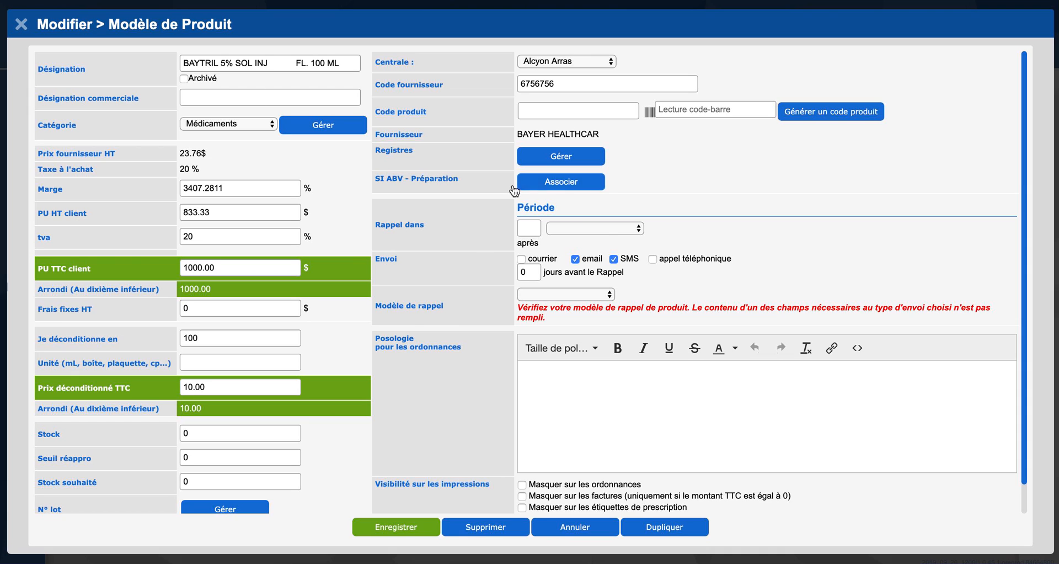
left_click(562, 184)
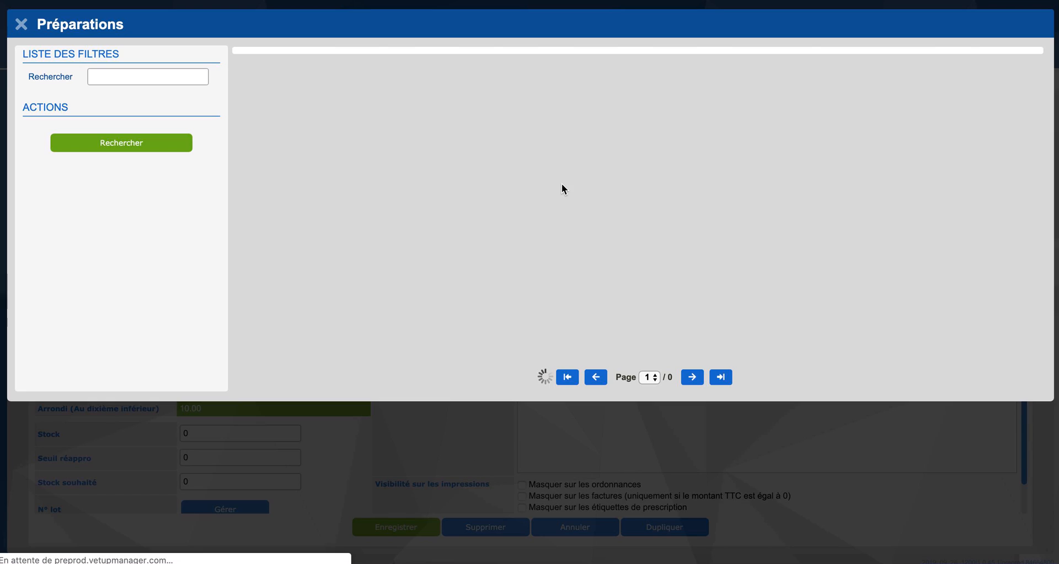
left_click(95, 77)
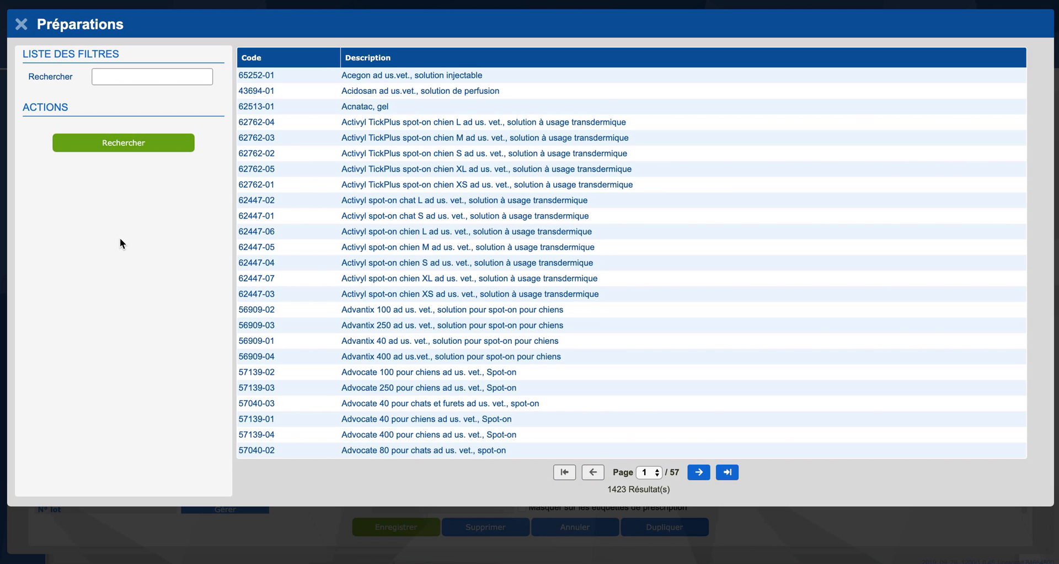
type("baytril")
key("Return")
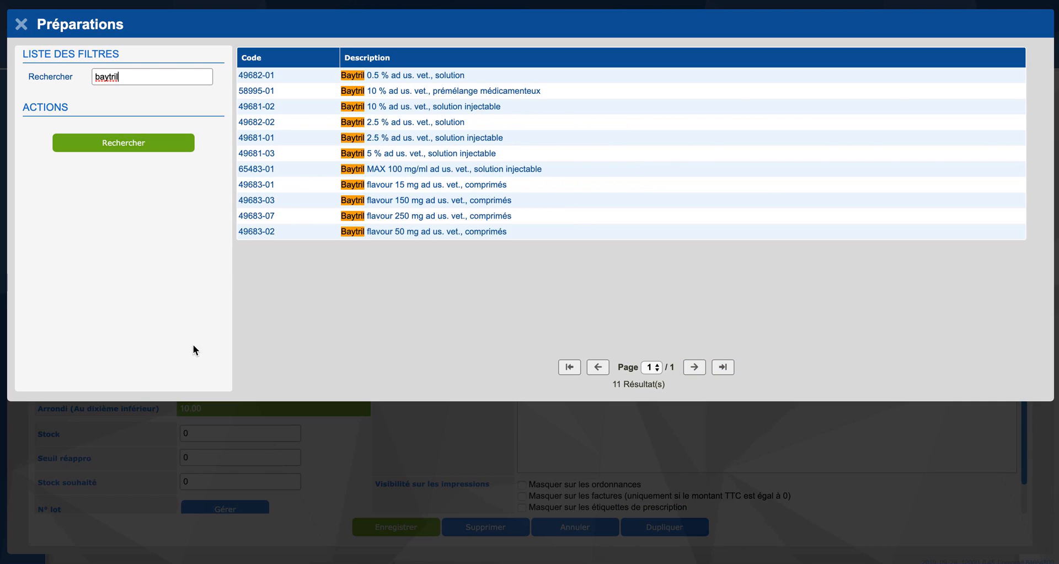
left_click(480, 153)
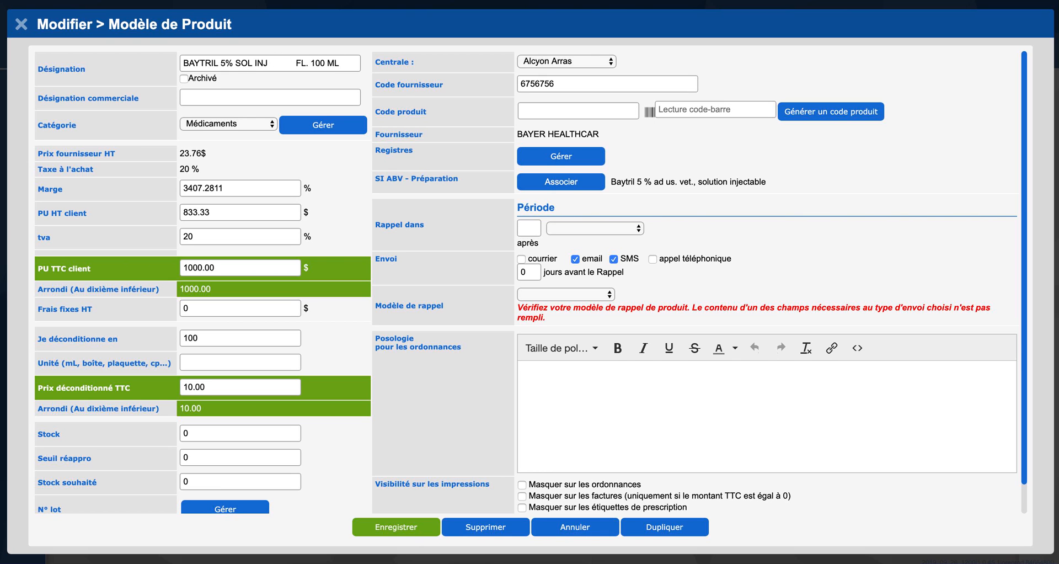
left_click(409, 528)
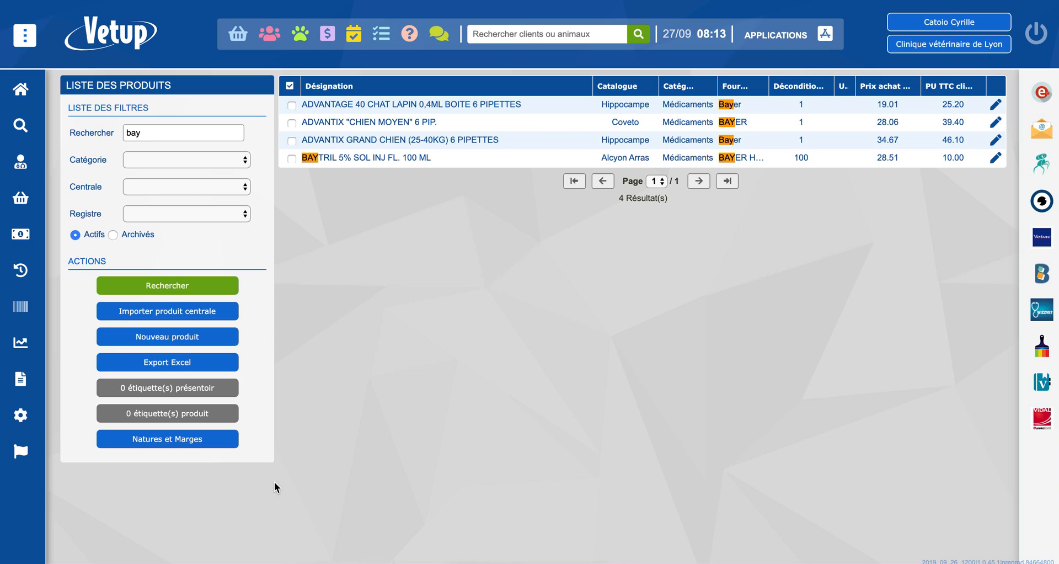
Open the record of the cat Miaou from the client list and create a new consultation.
mouse_move(44, 256)
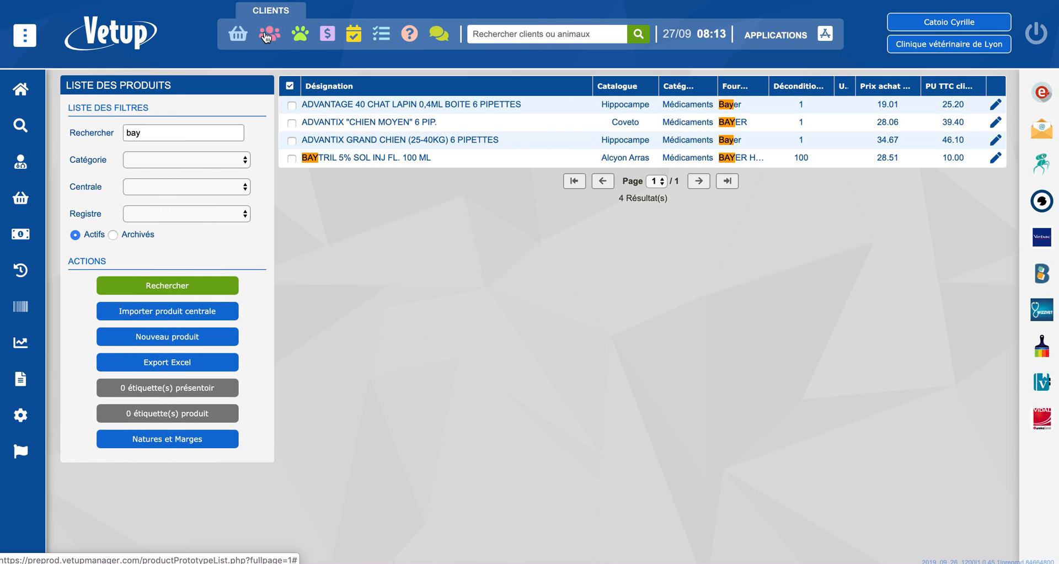
left_click(269, 33)
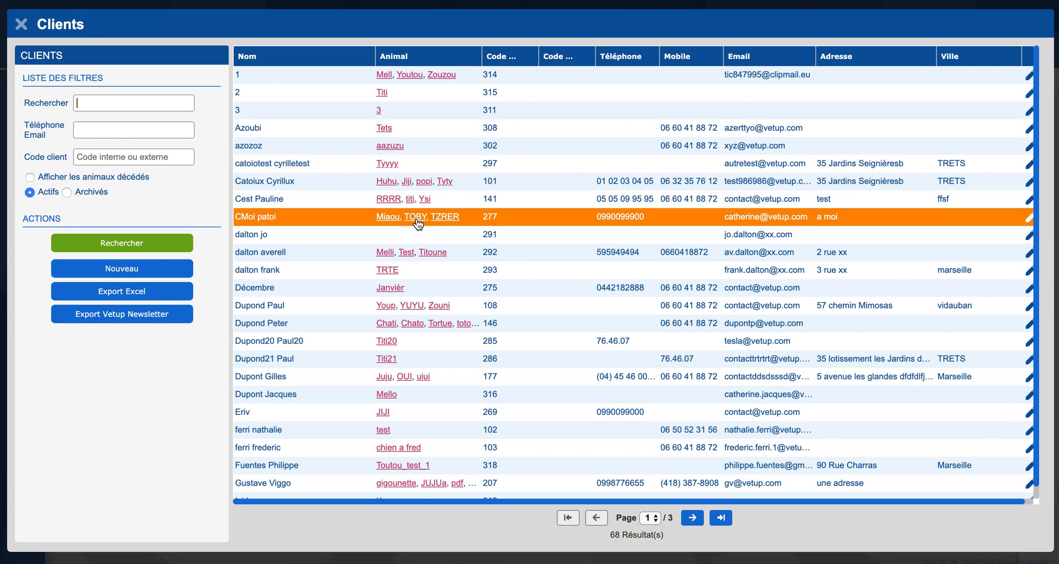
left_click(414, 218)
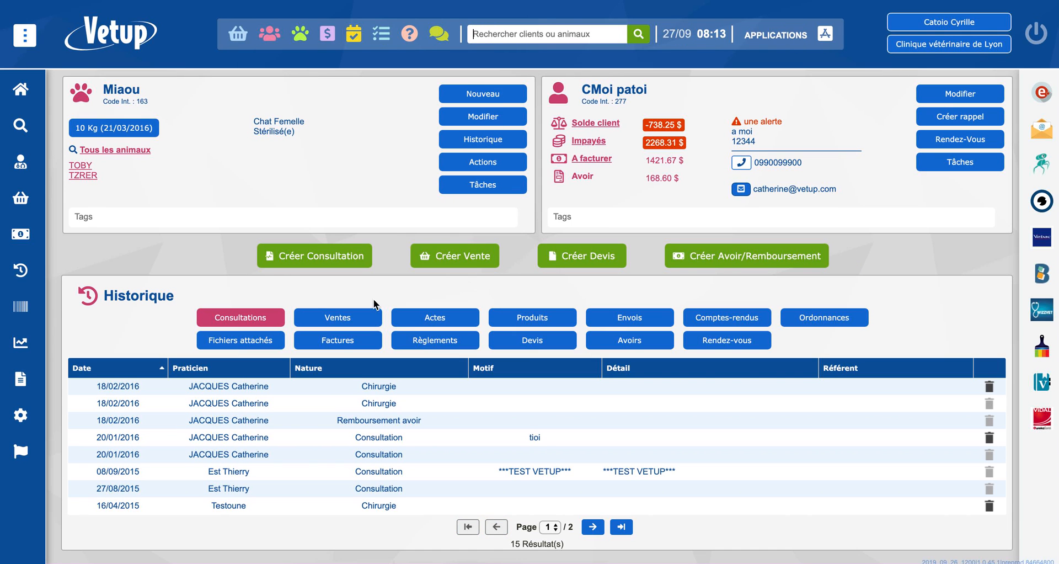
left_click(291, 259)
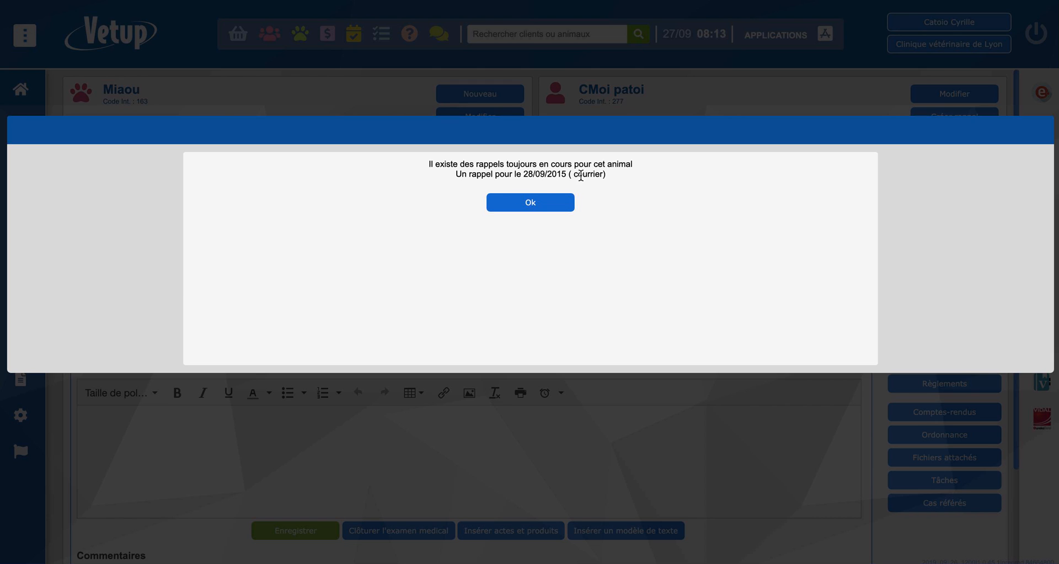
left_click(563, 205)
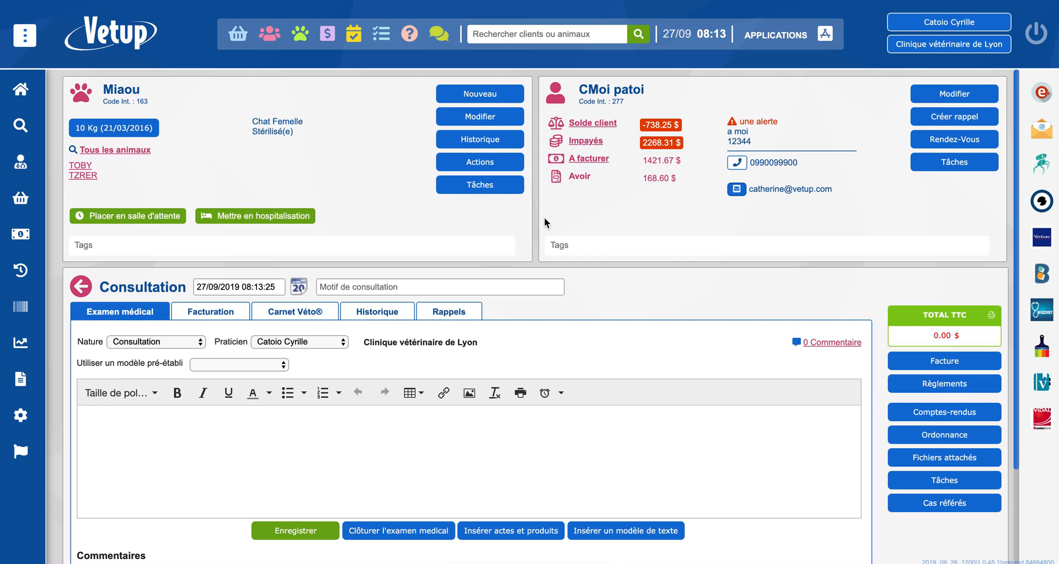
Add the product BAYTRIL 5% SOL INJ FL. 100 ML to the billing (Facturation) of Miaou's consultation.
scroll(544, 221, "down", 2)
left_click(190, 193)
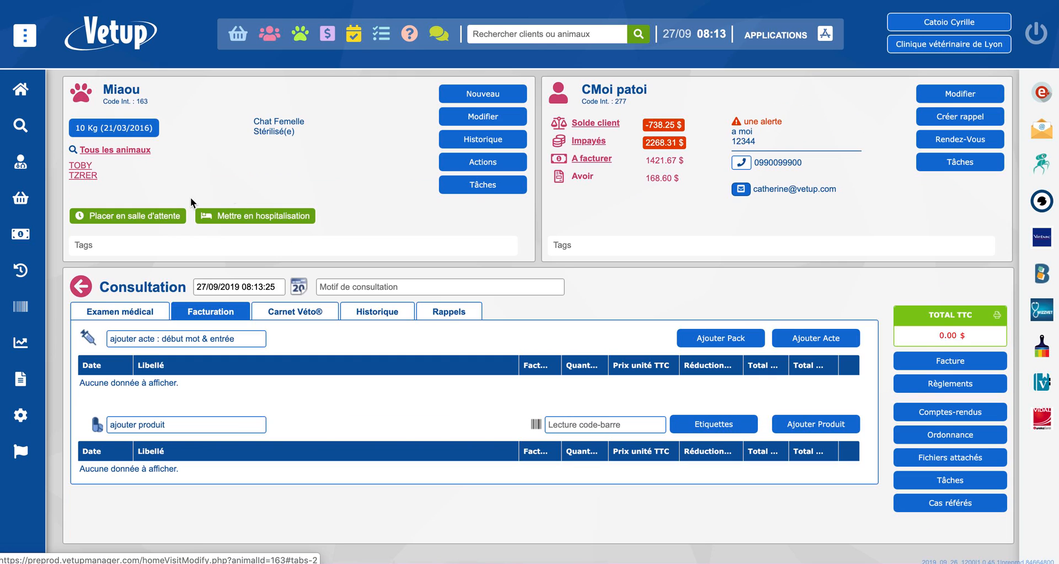
left_click(154, 425)
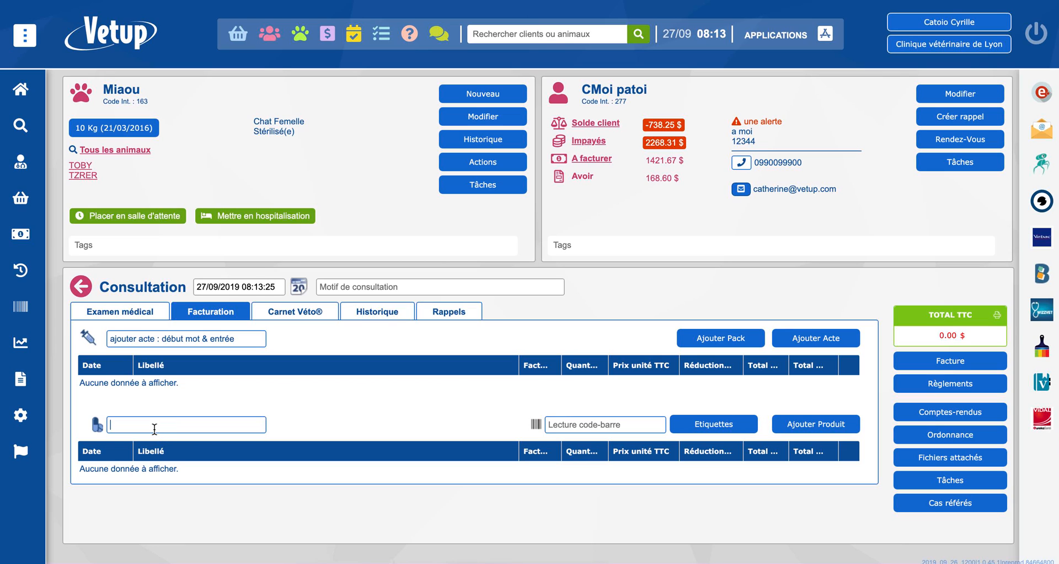
type("bayt")
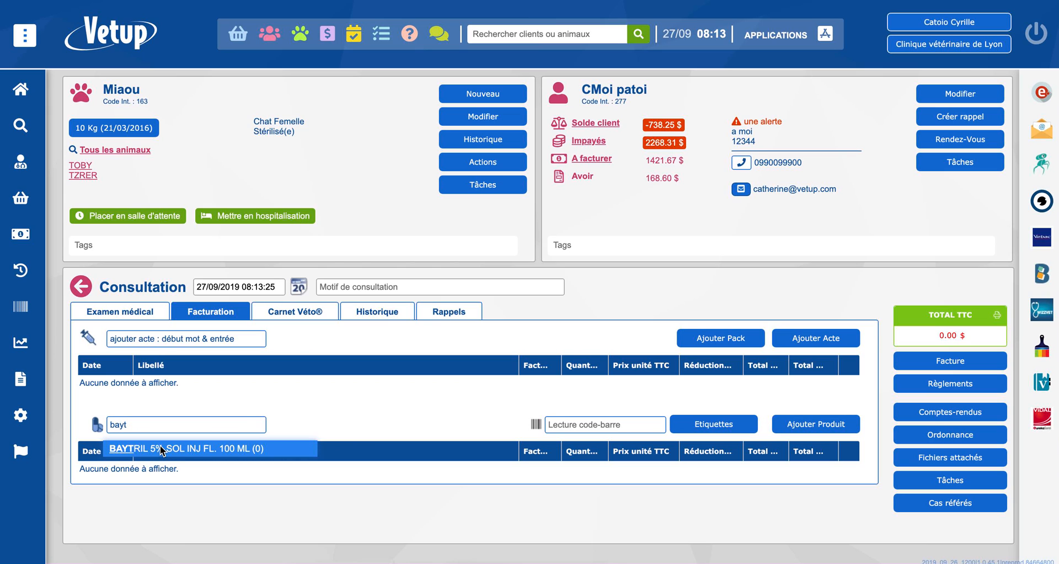
left_click(161, 449)
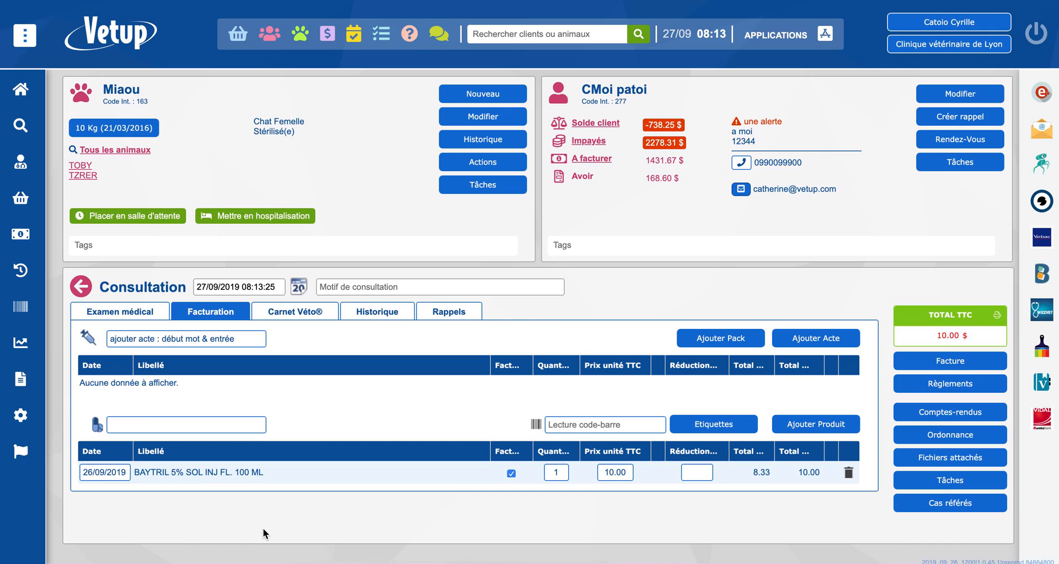
Open the SI ABV prescription details of the billed BAYTRIL product.
left_click(195, 477)
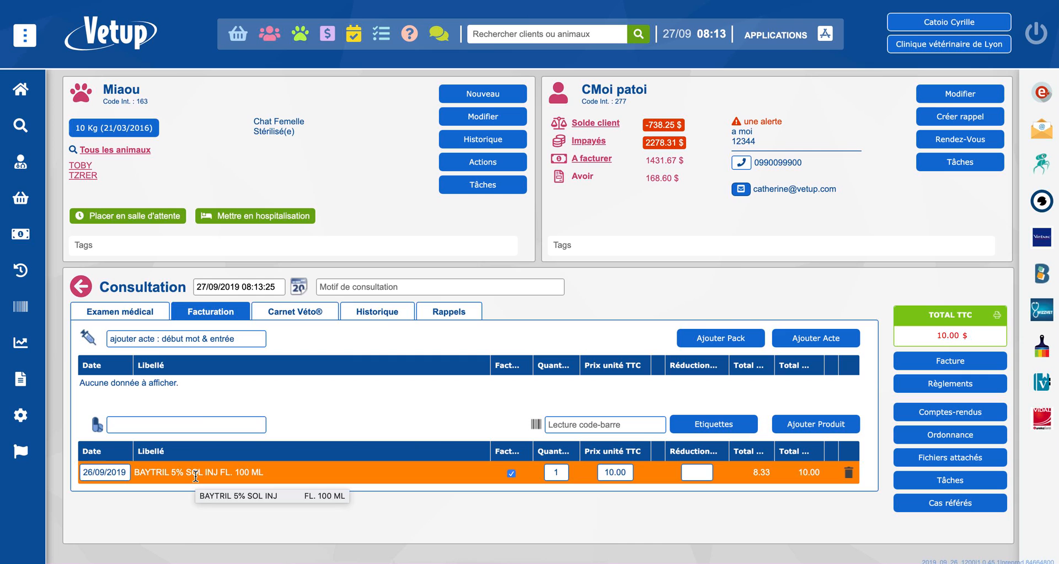
double_click(195, 476)
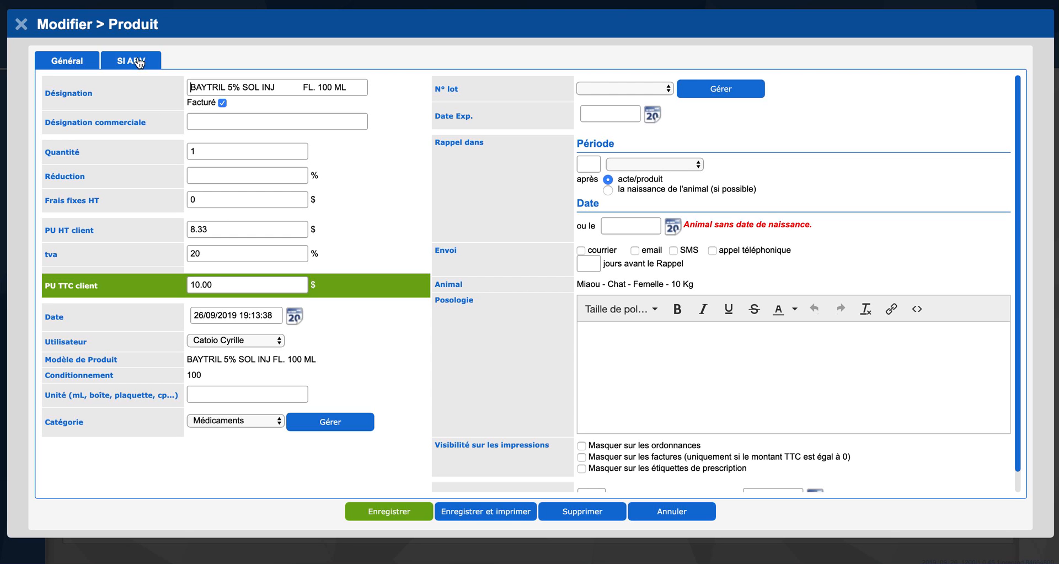
left_click(138, 61)
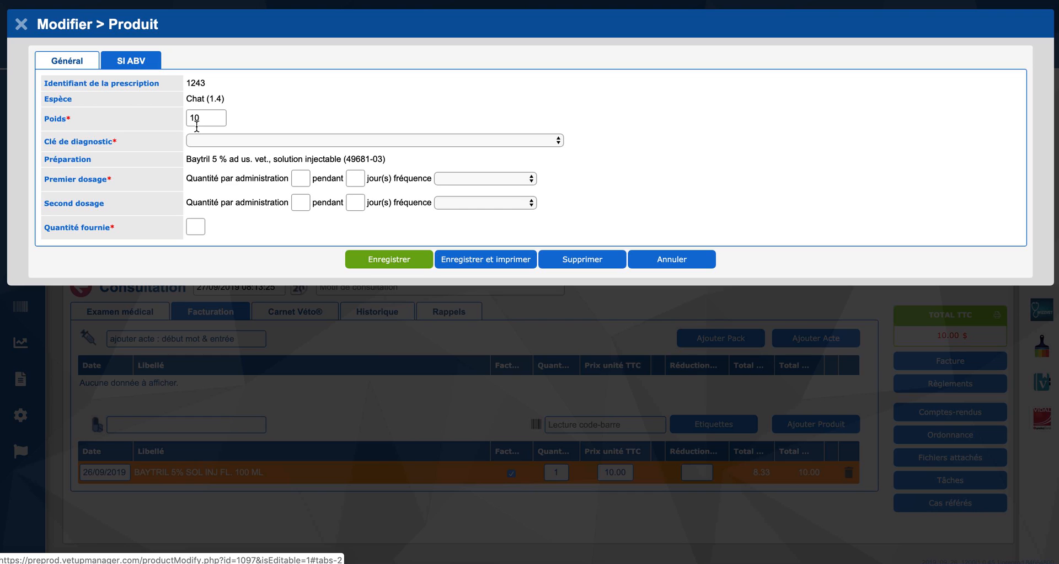
Set the prescription's diagnosis key to Ostéomyélite / périostite and the first dosage to quantity 1 for 1 day, choosing a frequency.
left_click(237, 140)
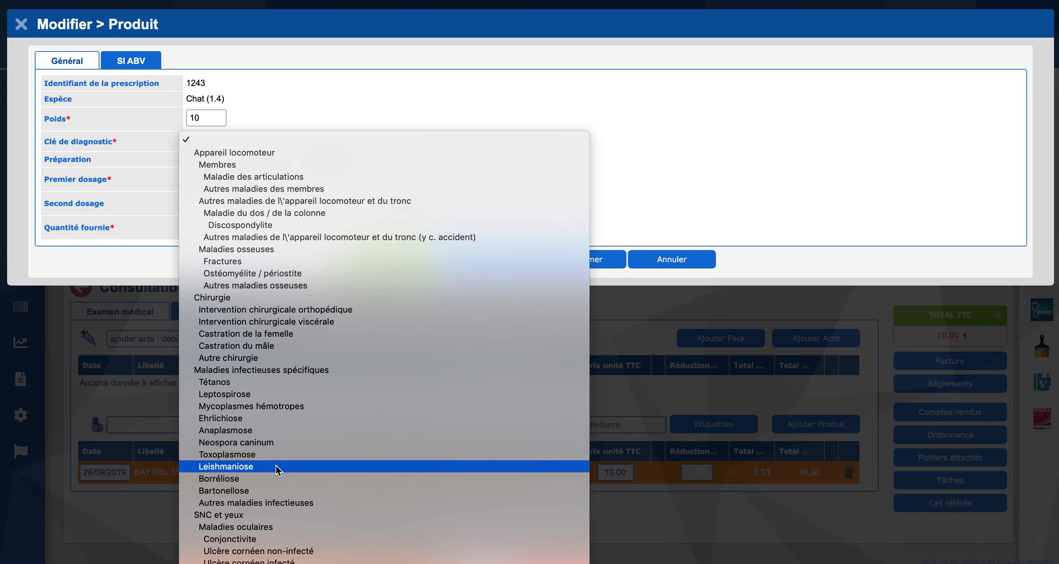
left_click(237, 273)
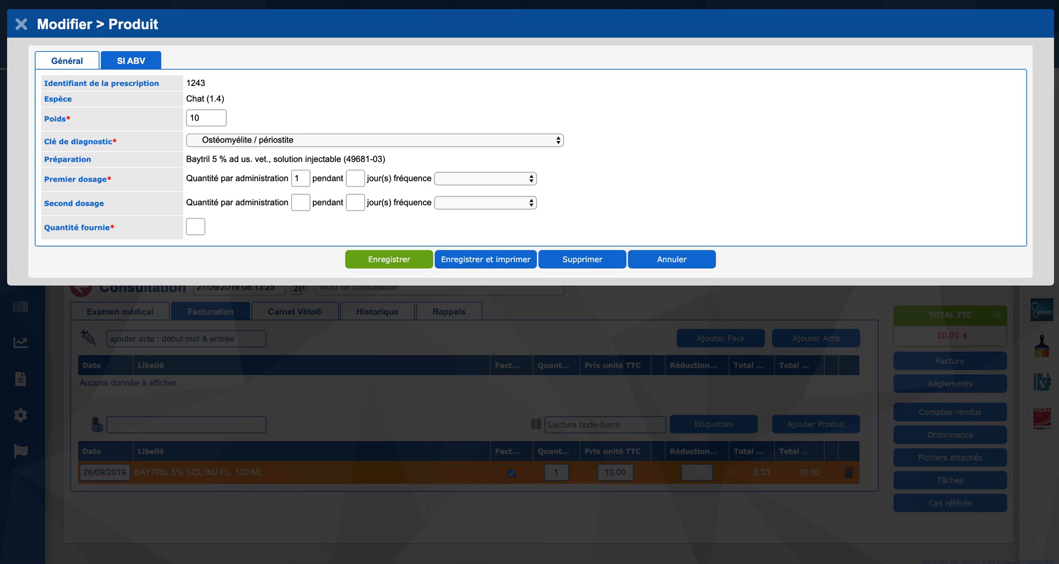
left_click(358, 178)
type("1")
left_click(492, 176)
left_click(497, 190)
Set the supplied quantity (Quantité fournie) to 1 and save the SI ABV prescription.
left_click(198, 225)
type("1")
left_click(406, 262)
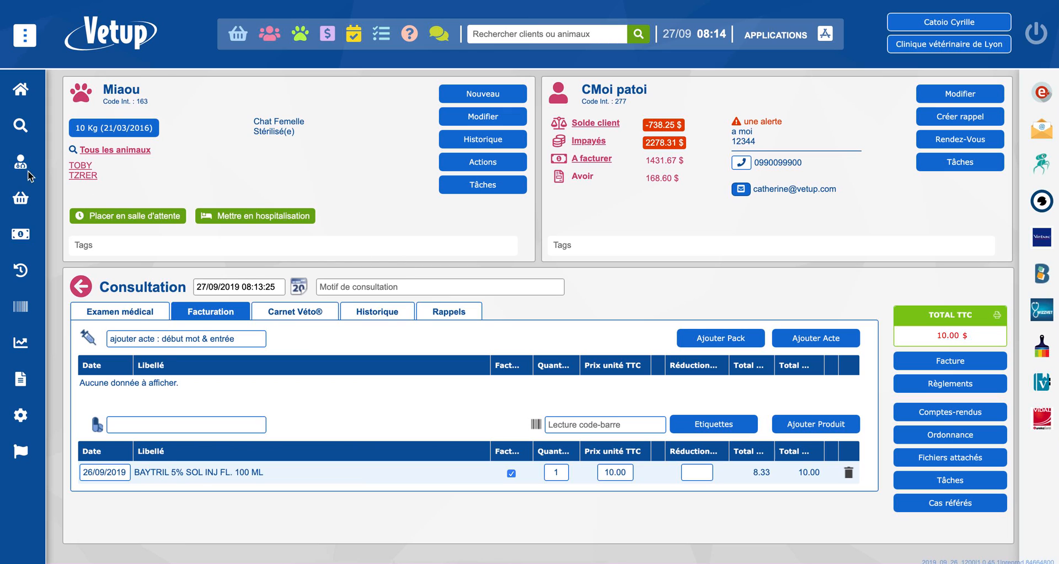
Open the SI ABV transmission management and review the available period filter options without choosing one.
mouse_move(44, 163)
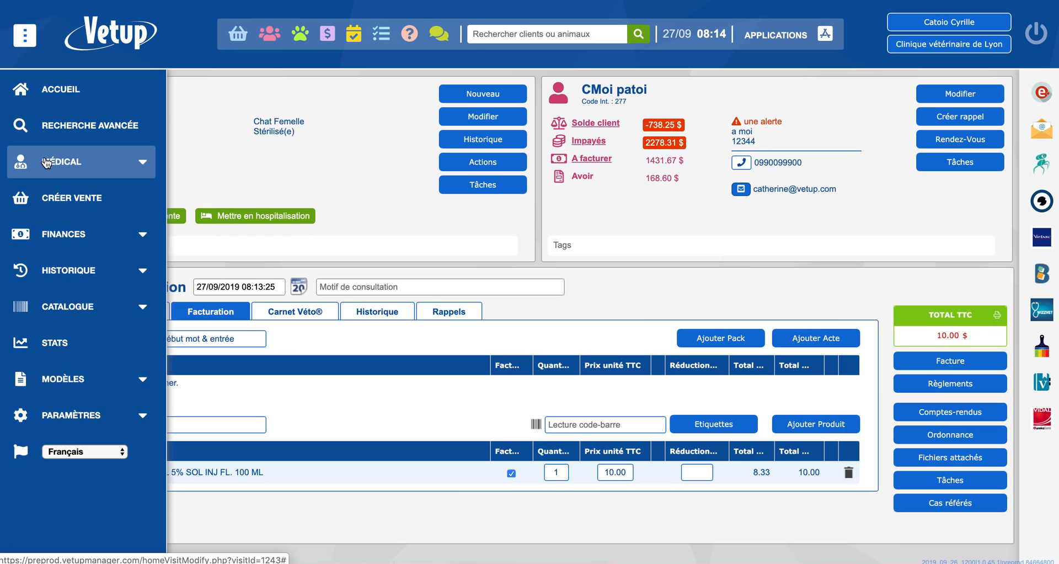
left_click(47, 163)
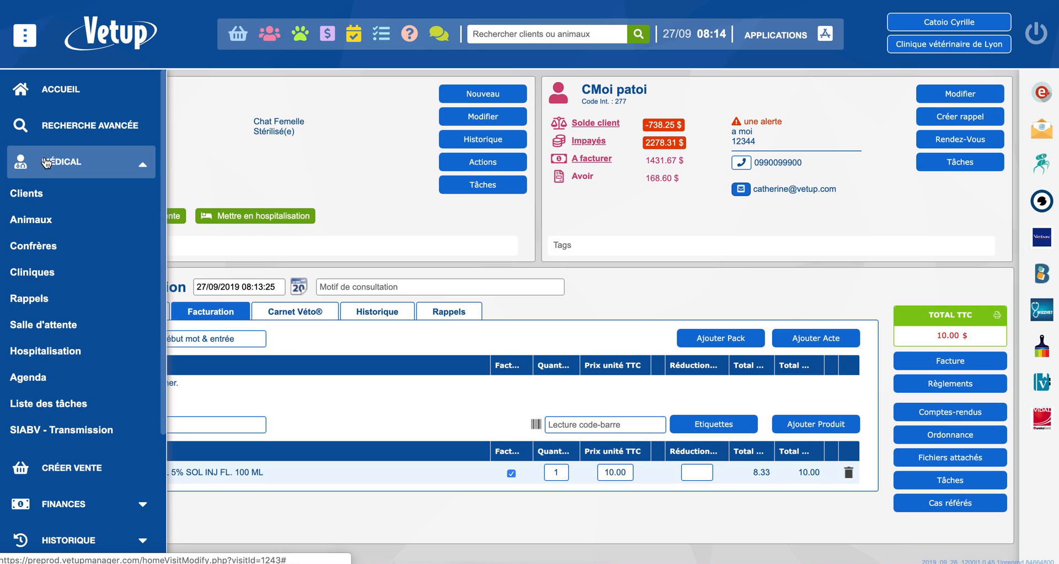
left_click(41, 432)
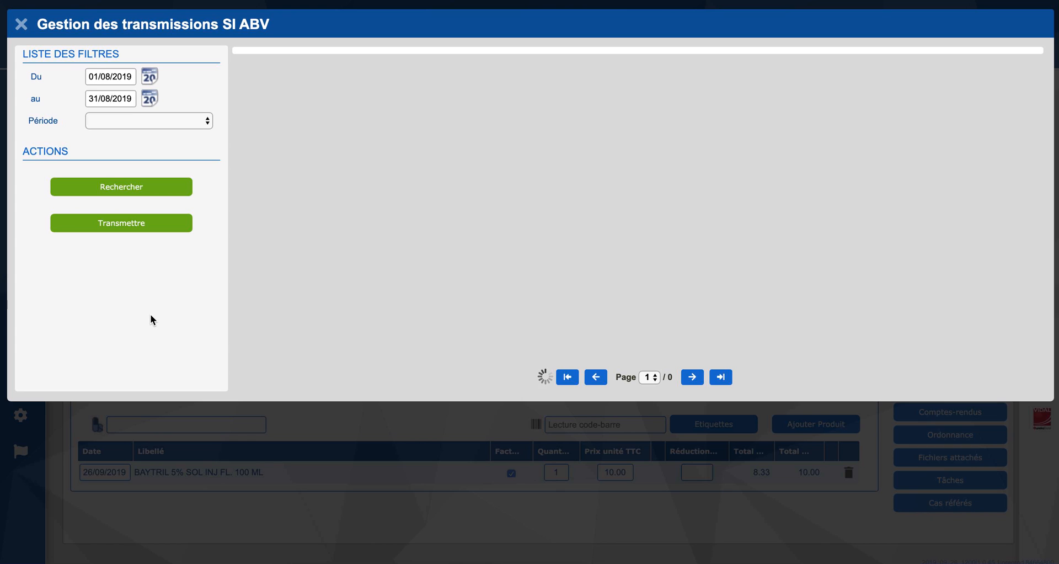
left_click(111, 124)
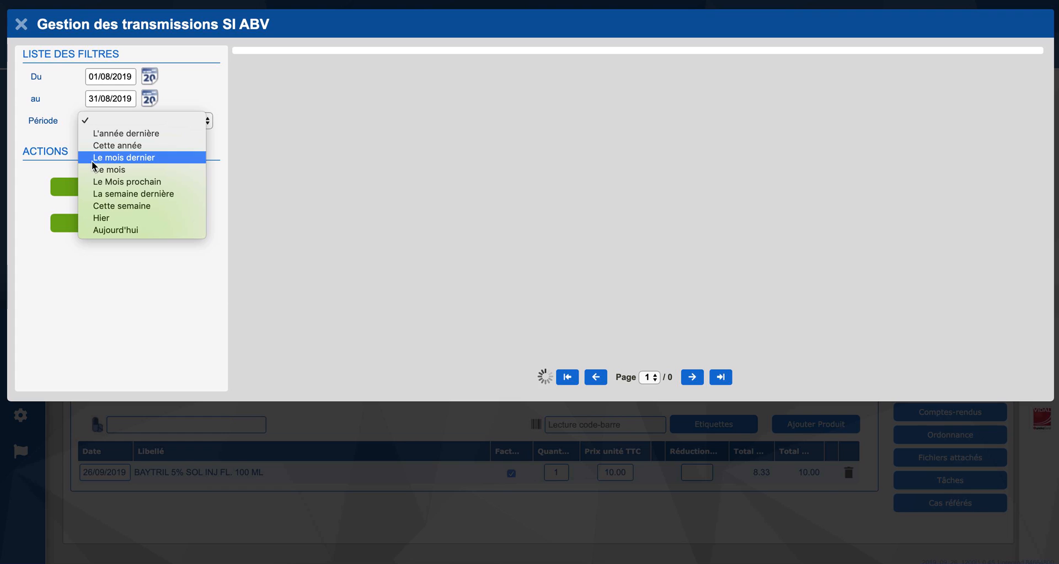
left_click(117, 345)
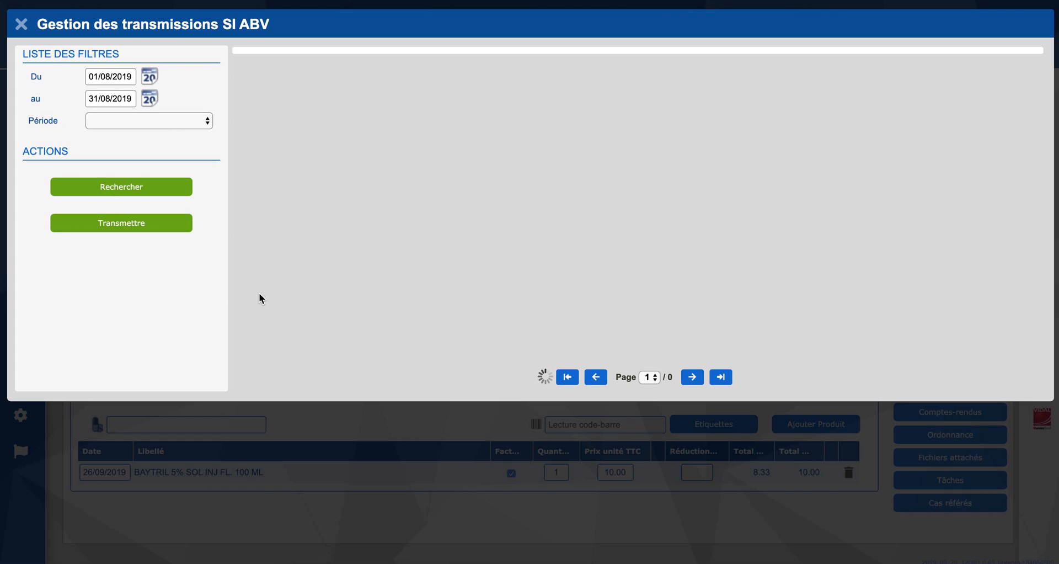